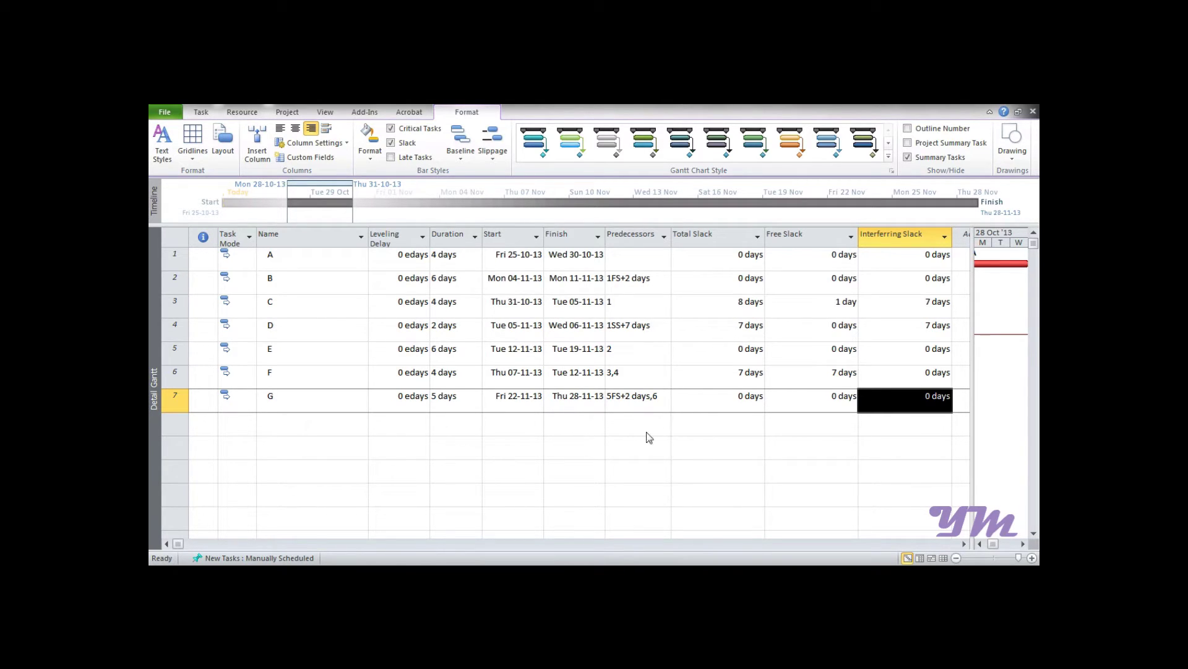
Hide the Leveling Delay column and narrow the Name and Total Slack columns
right_click(384, 241)
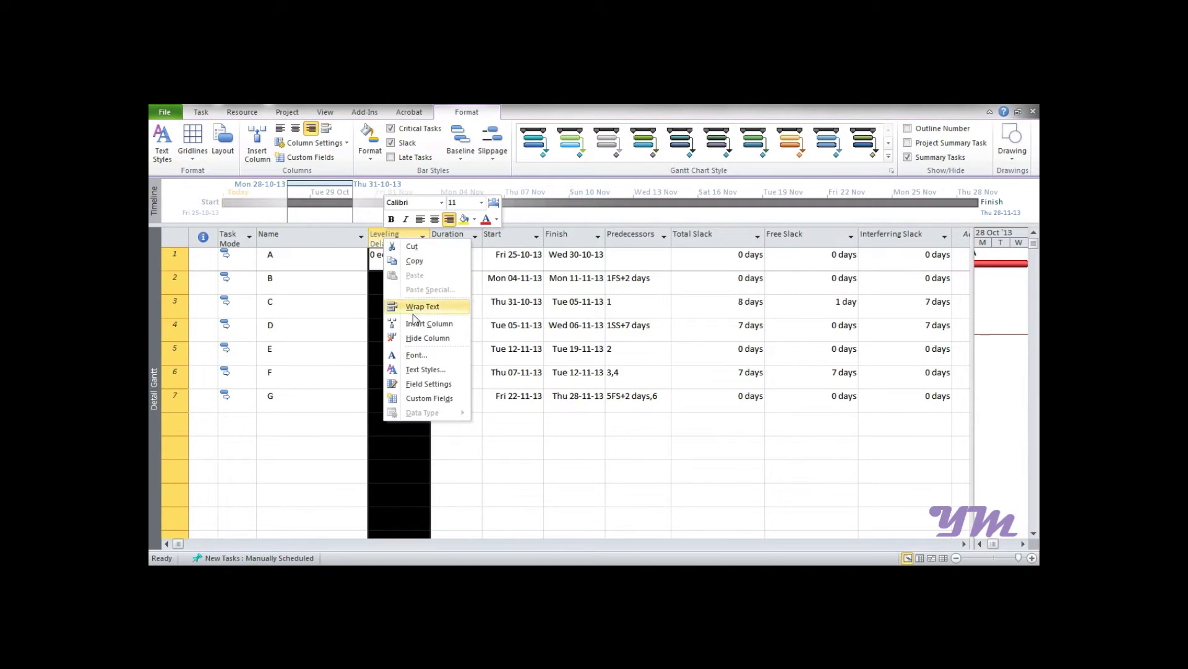
left_click(415, 339)
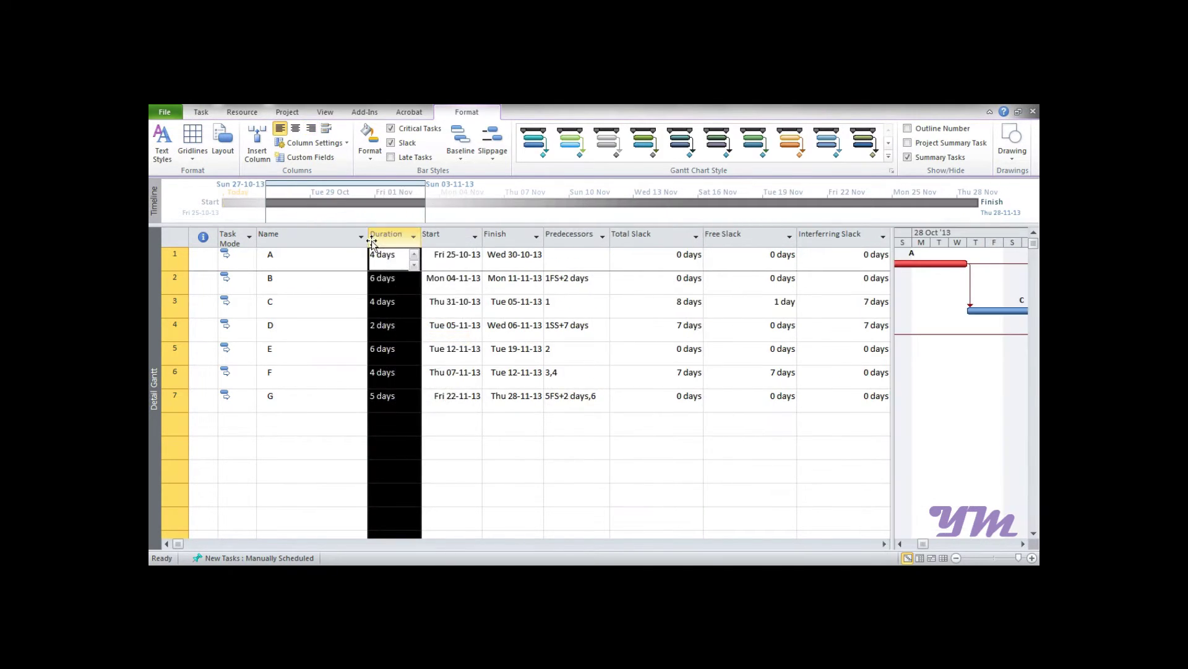
left_click_drag(368, 241, 289, 241)
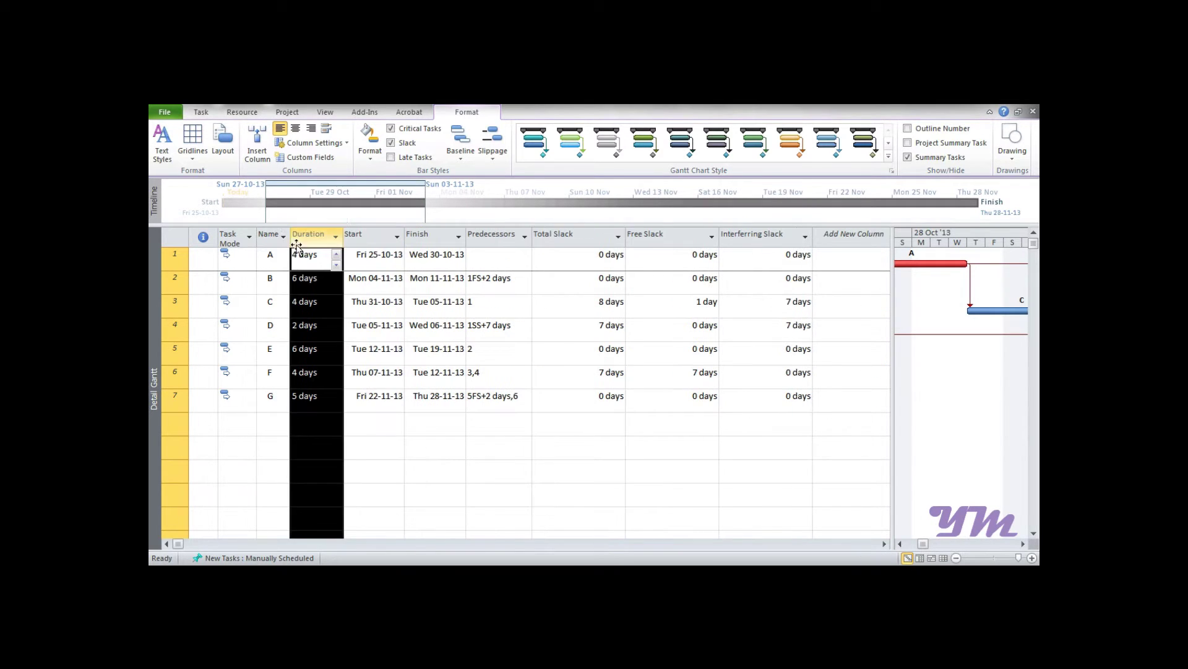
left_click_drag(625, 238, 580, 246)
Hide the Free Slack and Interferring Slack columns and widen the task table pane
right_click(634, 239)
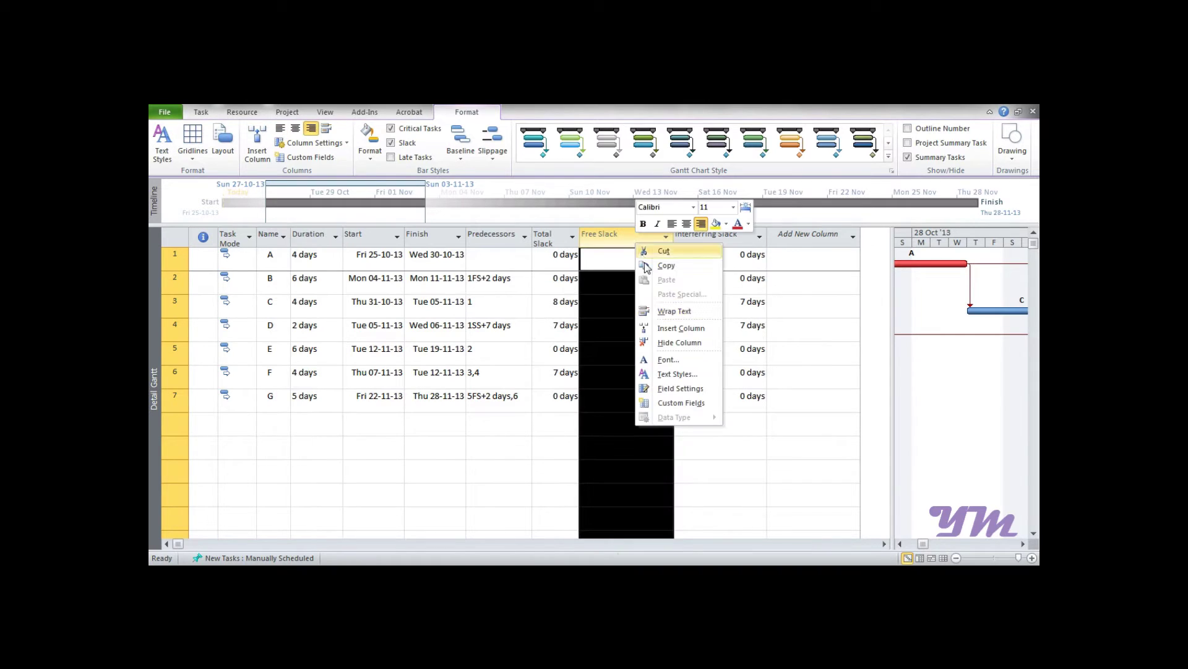
left_click(679, 342)
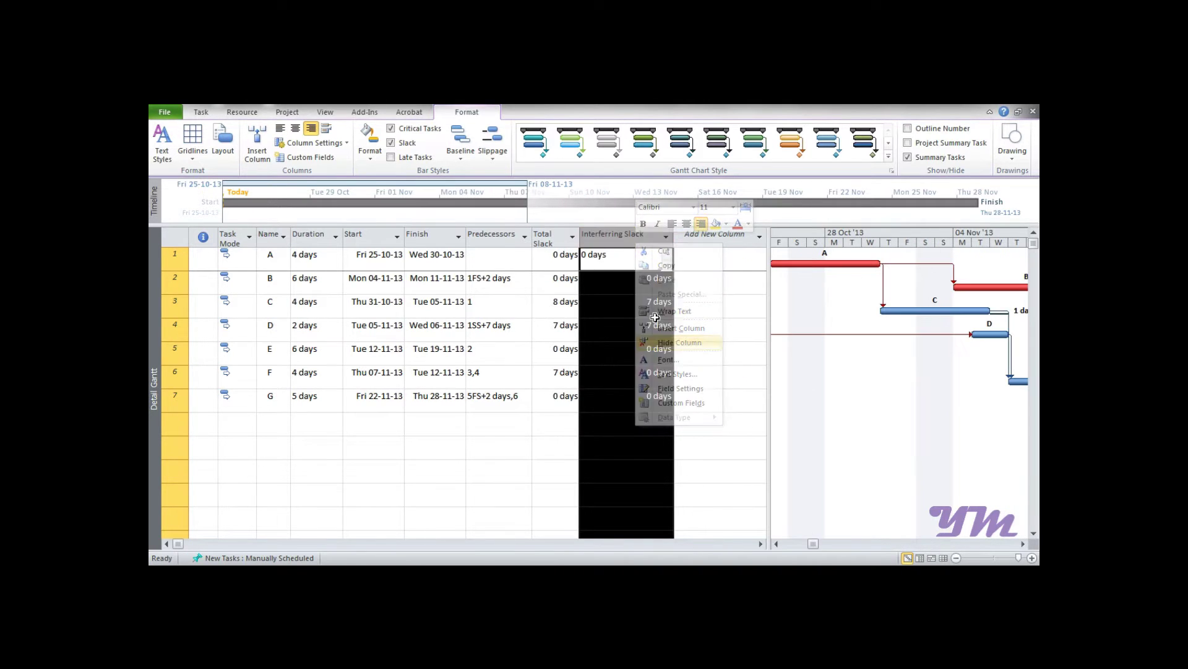
right_click(629, 239)
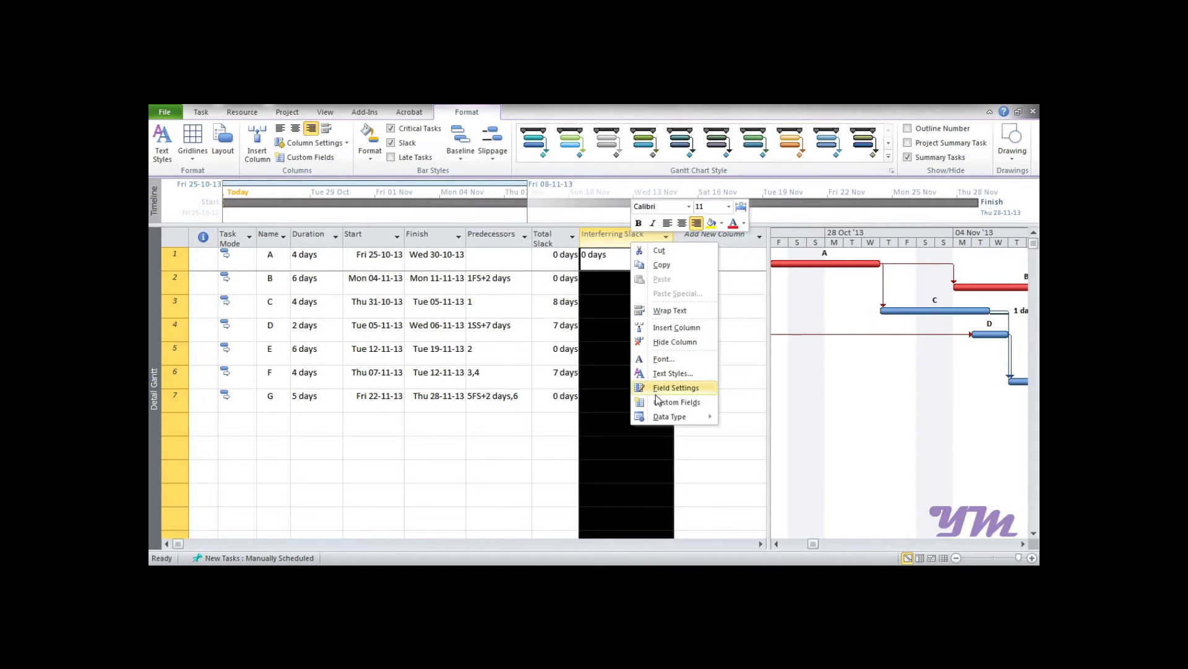
left_click(667, 342)
left_click_drag(675, 247, 920, 256)
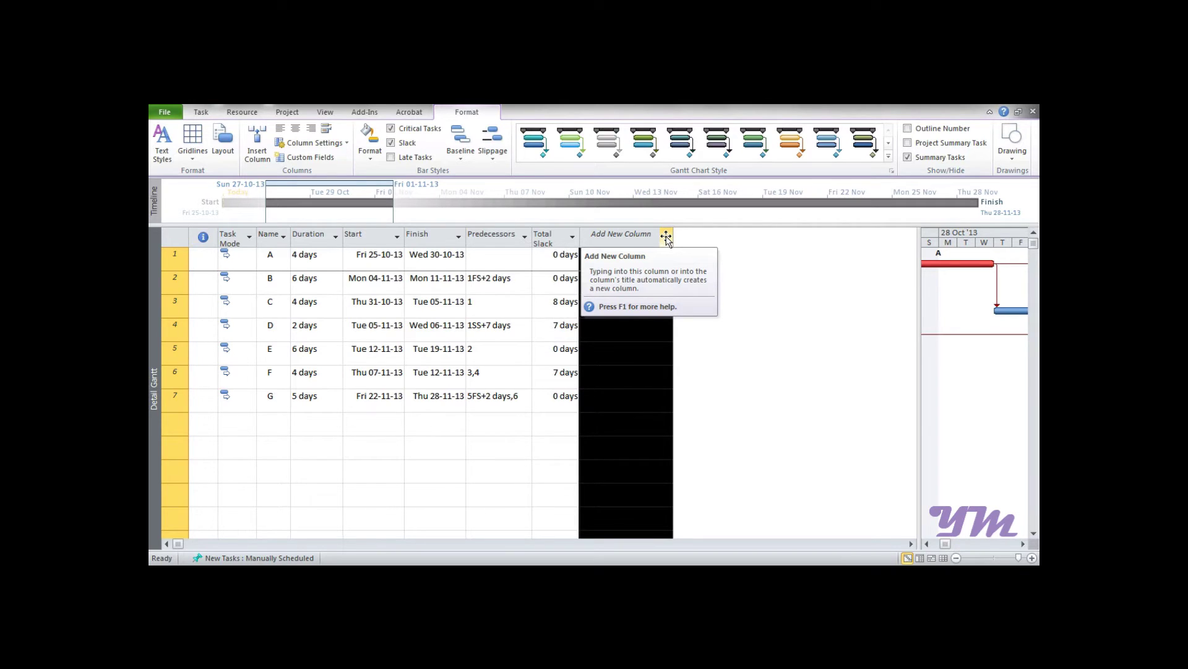
Add a Text1 field as a new column after Total Slack
left_click(666, 237)
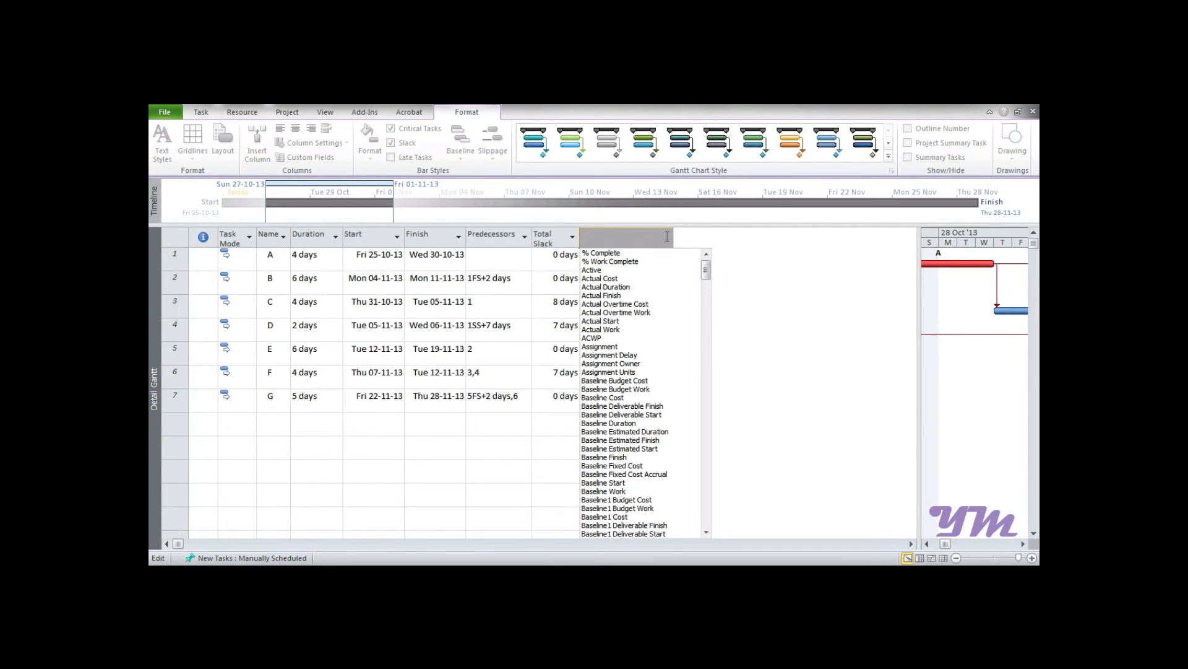
type("Text1")
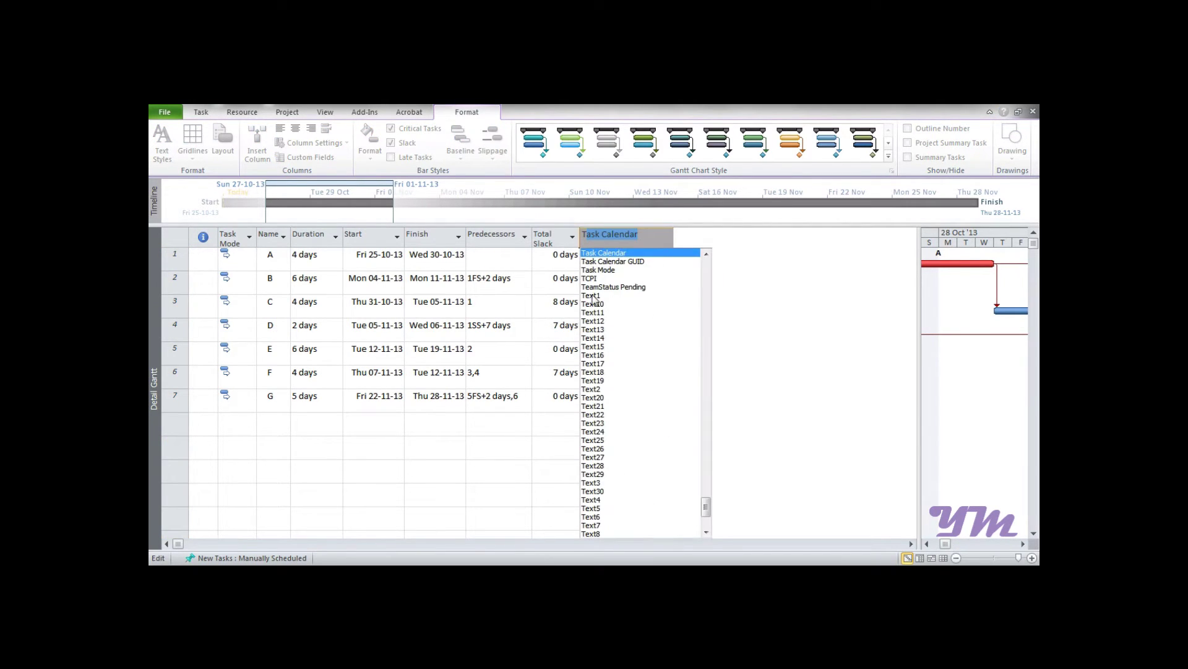
left_click(592, 295)
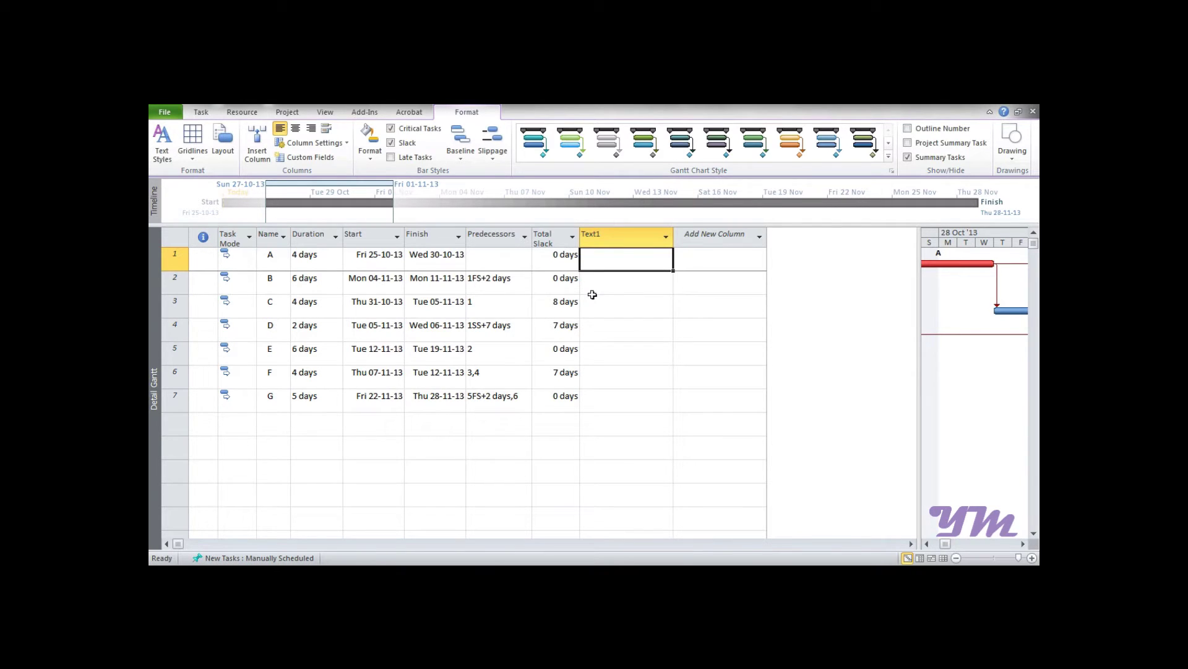
Rename the Text1 custom field to 'Responsibility'
right_click(619, 241)
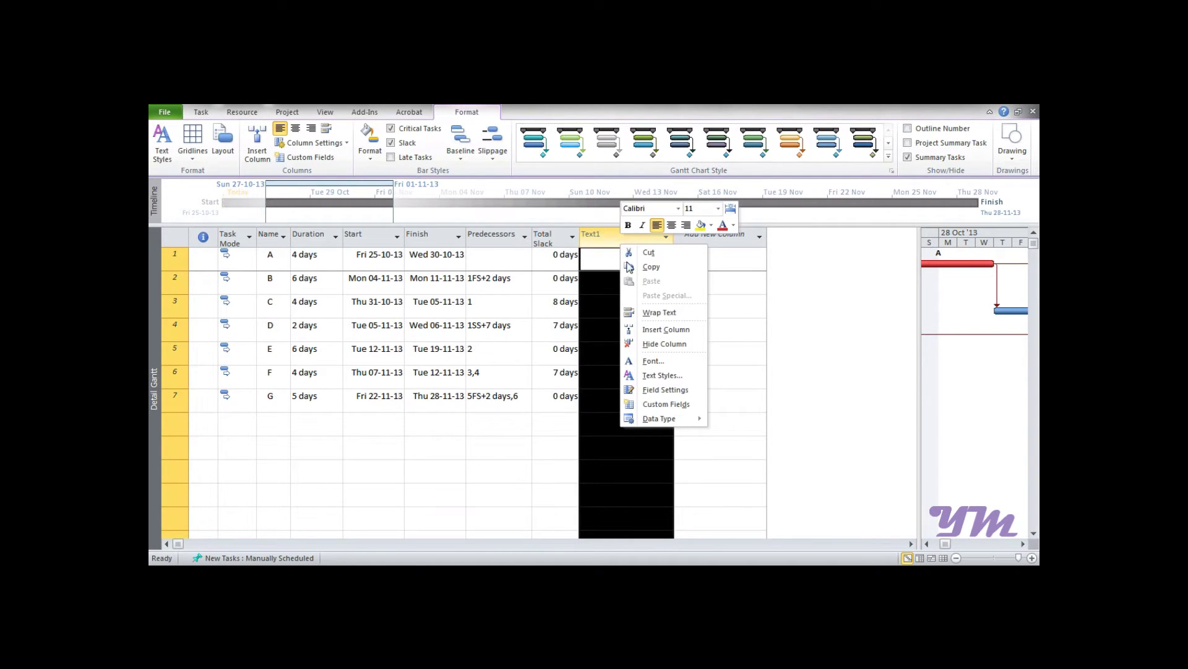
left_click(649, 406)
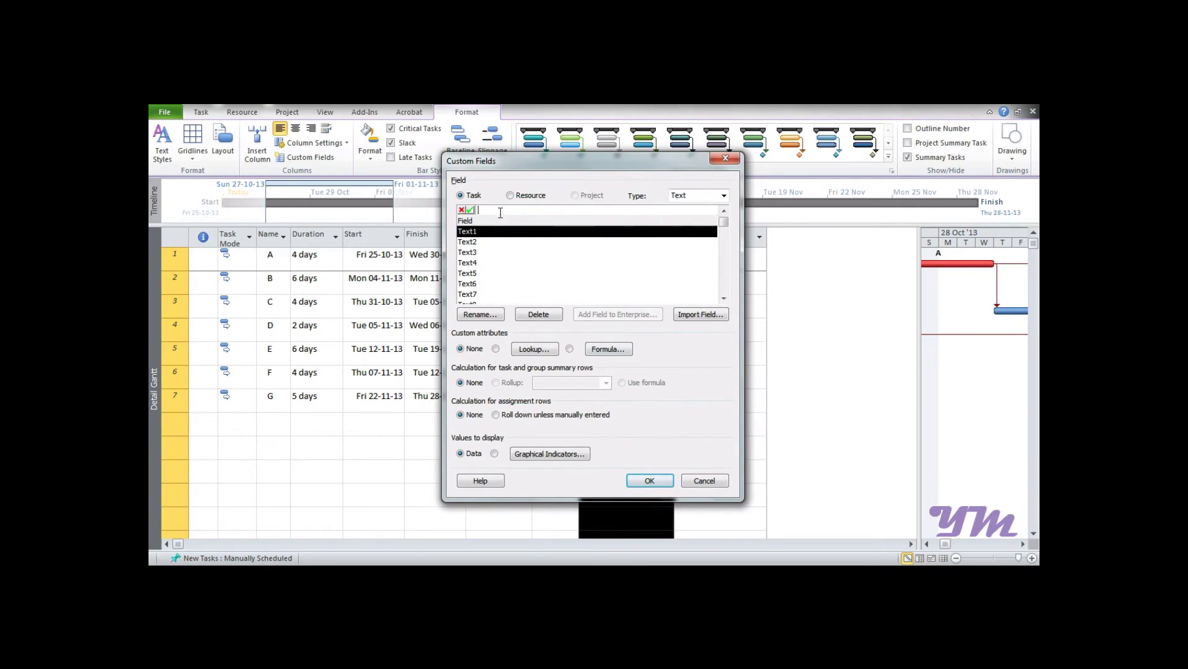
type("rESPON")
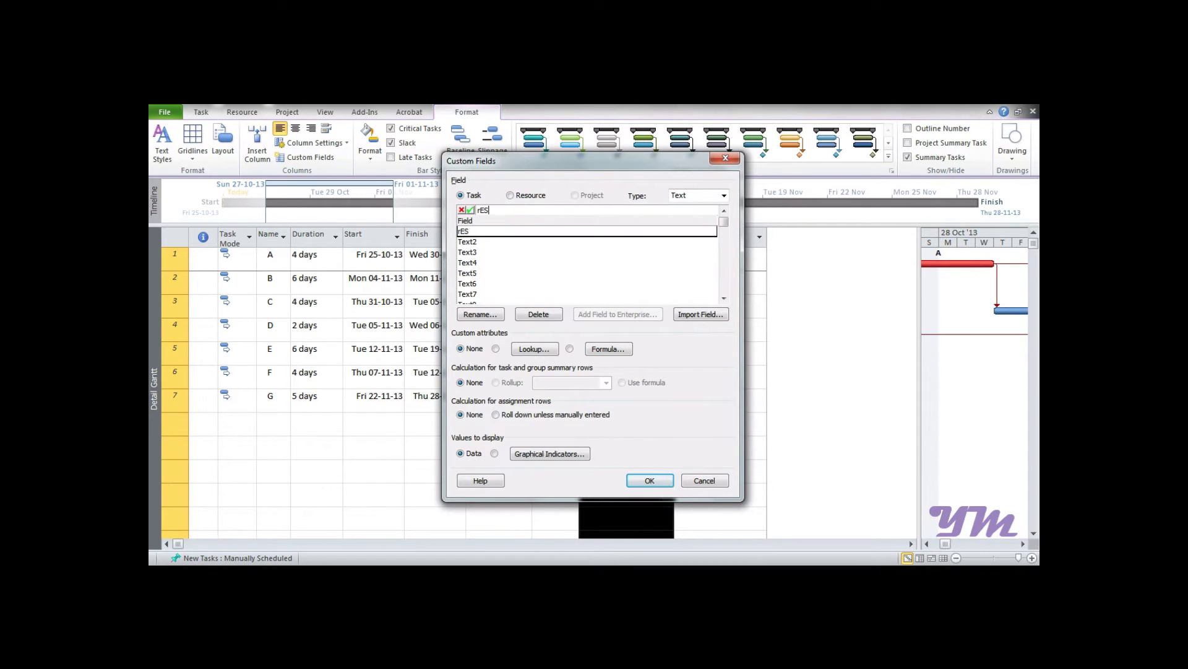
key("BackSpace")
key("BackSpace")
key("BackSpace")
key("BackSpace")
key("BackSpace")
key("BackSpace")
type("Responsibility")
left_click(650, 480)
left_click(643, 285)
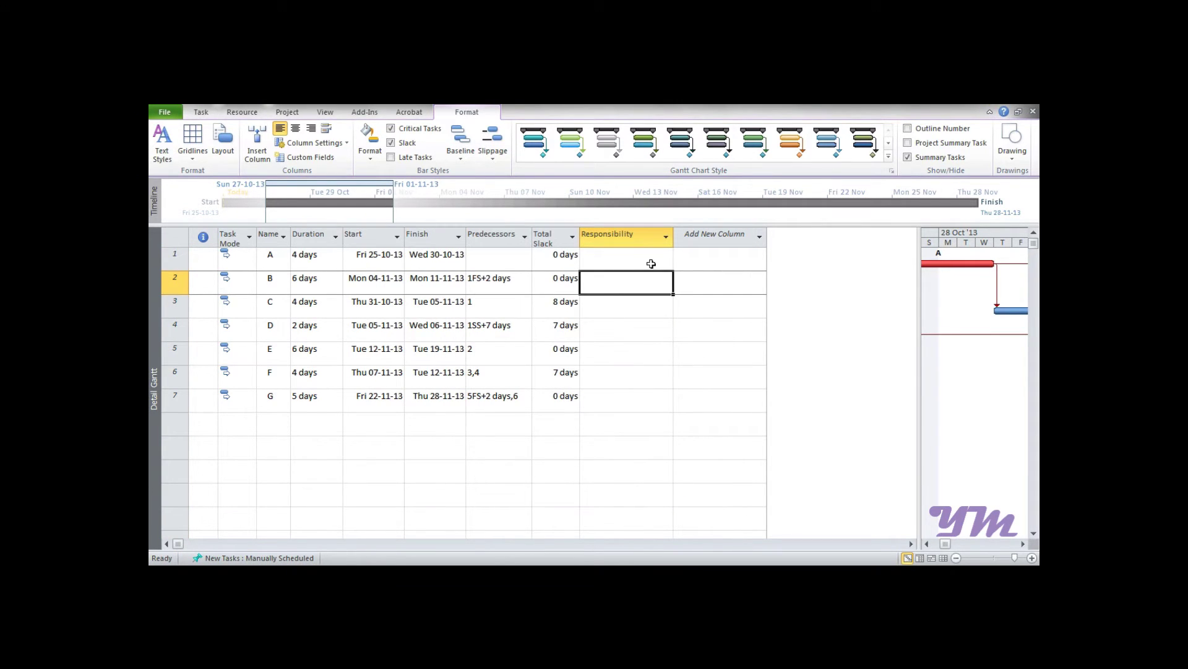
Type Alen, Smith, Smith and Jack into the Responsibility cells of tasks A, B, C and D
left_click(652, 264)
type("Alen")
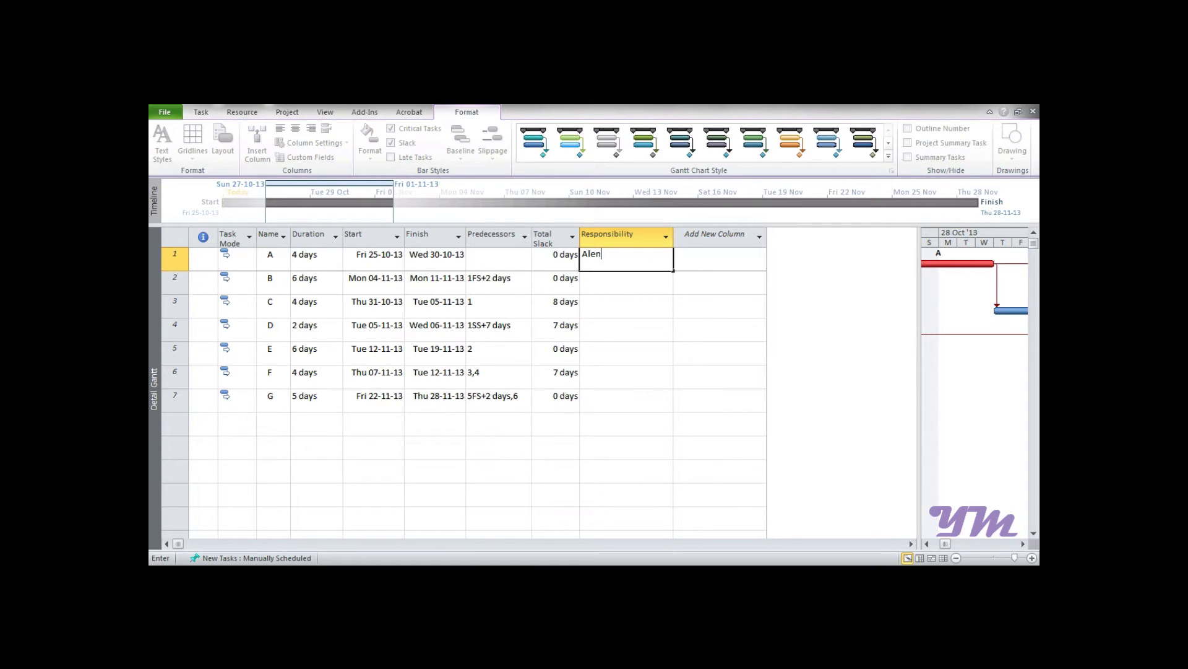
key("Return")
type("Smith")
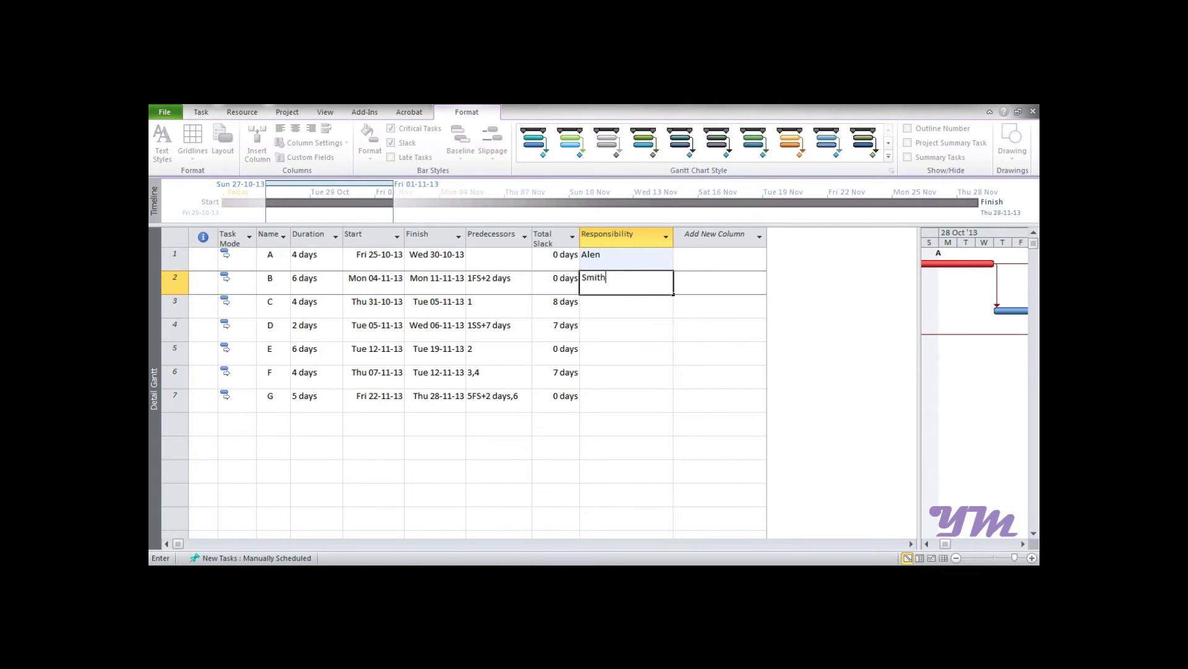
key("Return")
type("Smie")
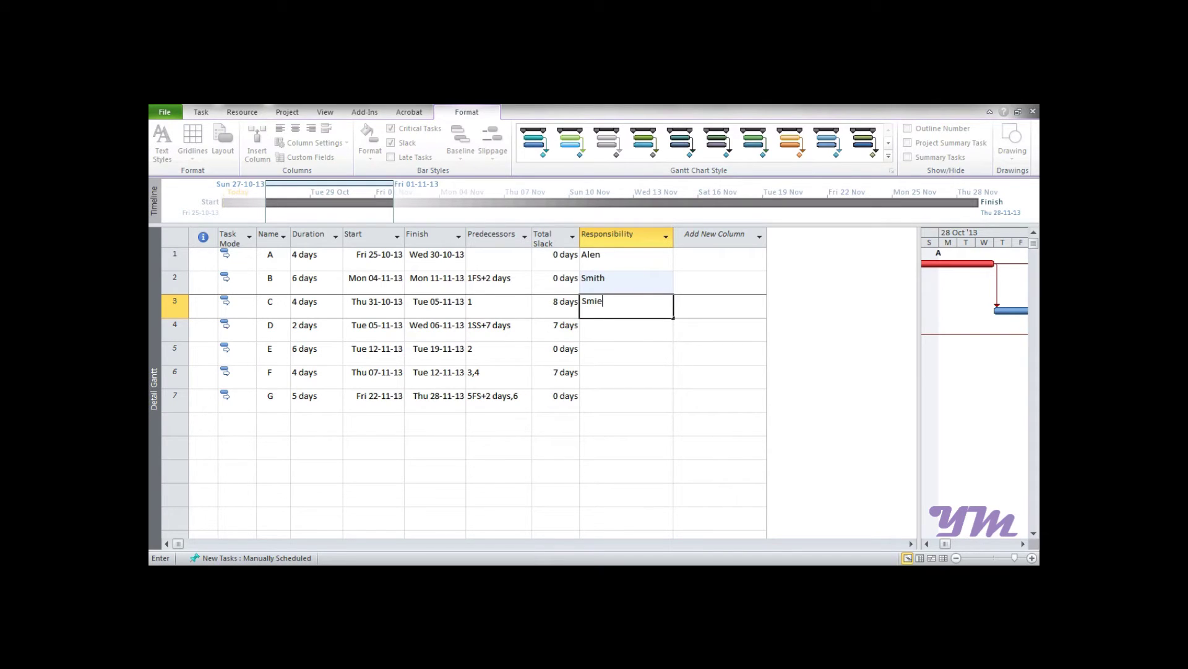
key("BackSpace")
type("th")
key("Return")
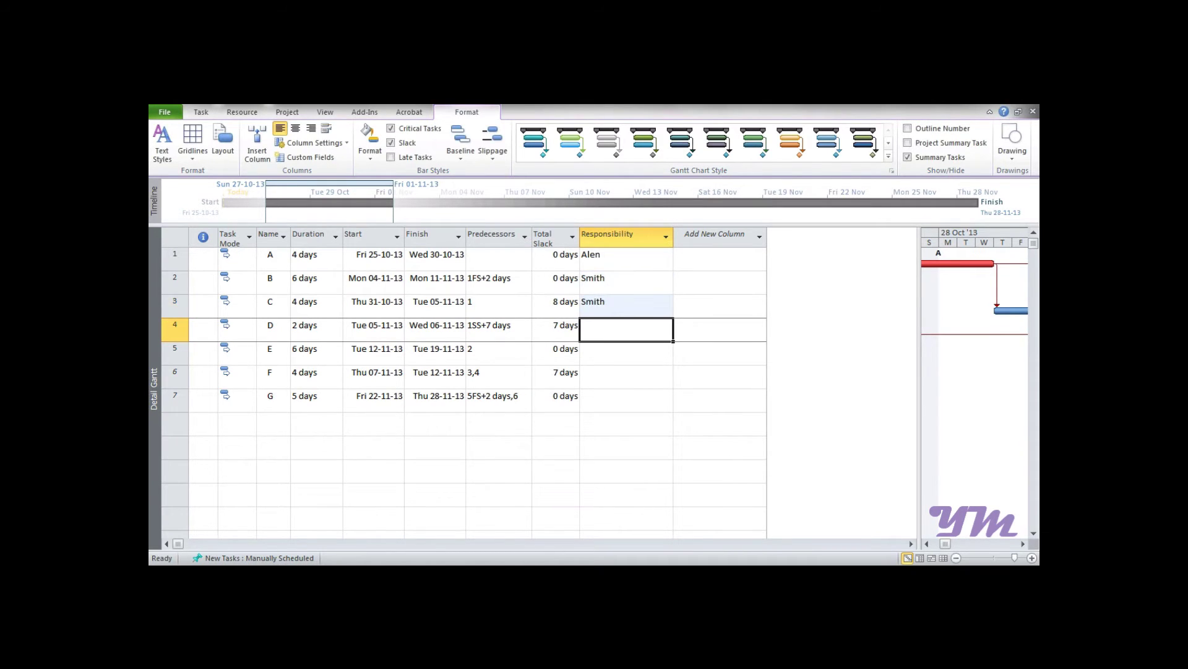
type("Jack")
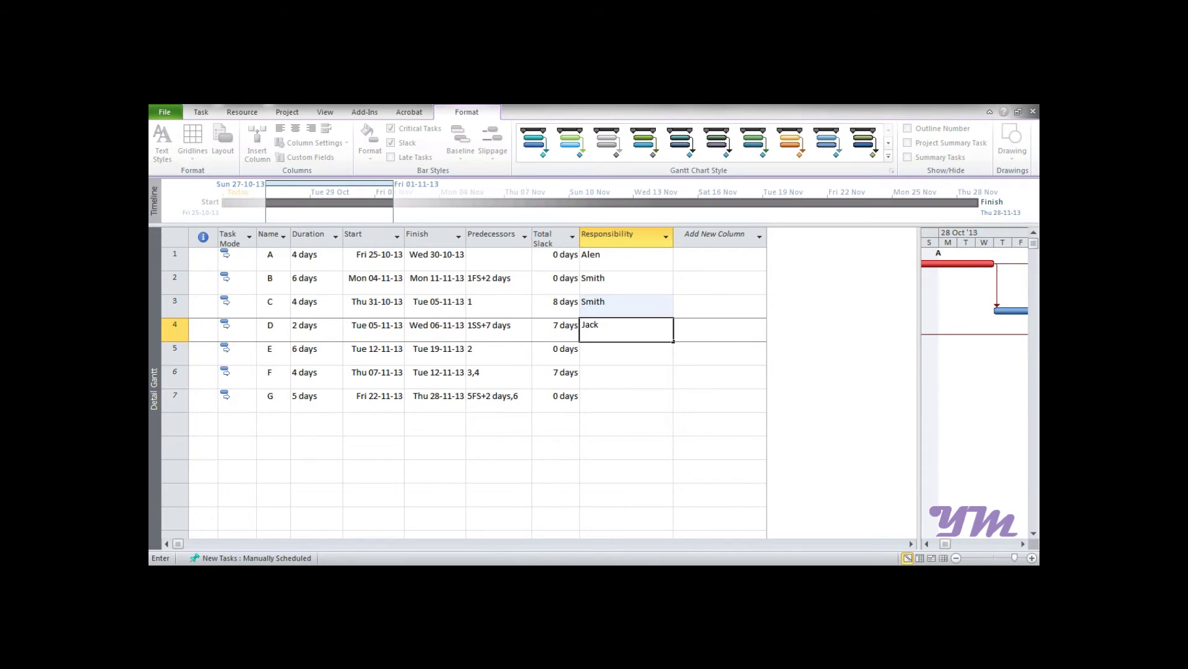
left_click(593, 377)
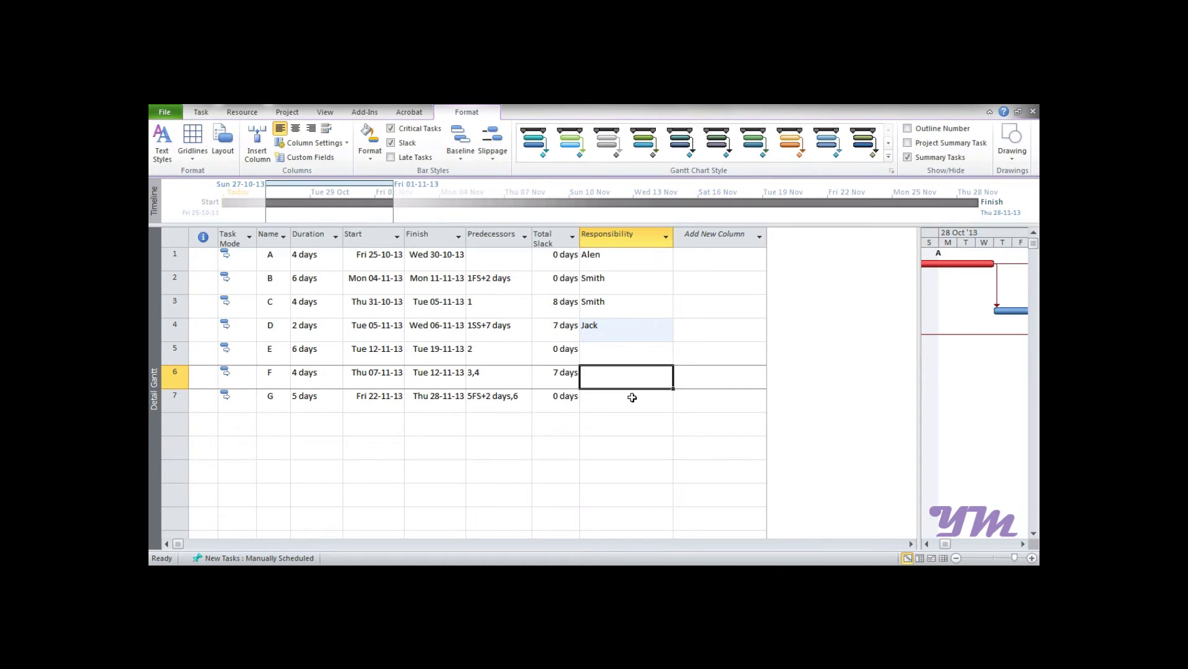
Clear the typed names from the Responsibility cells of tasks A–D
left_click(632, 239)
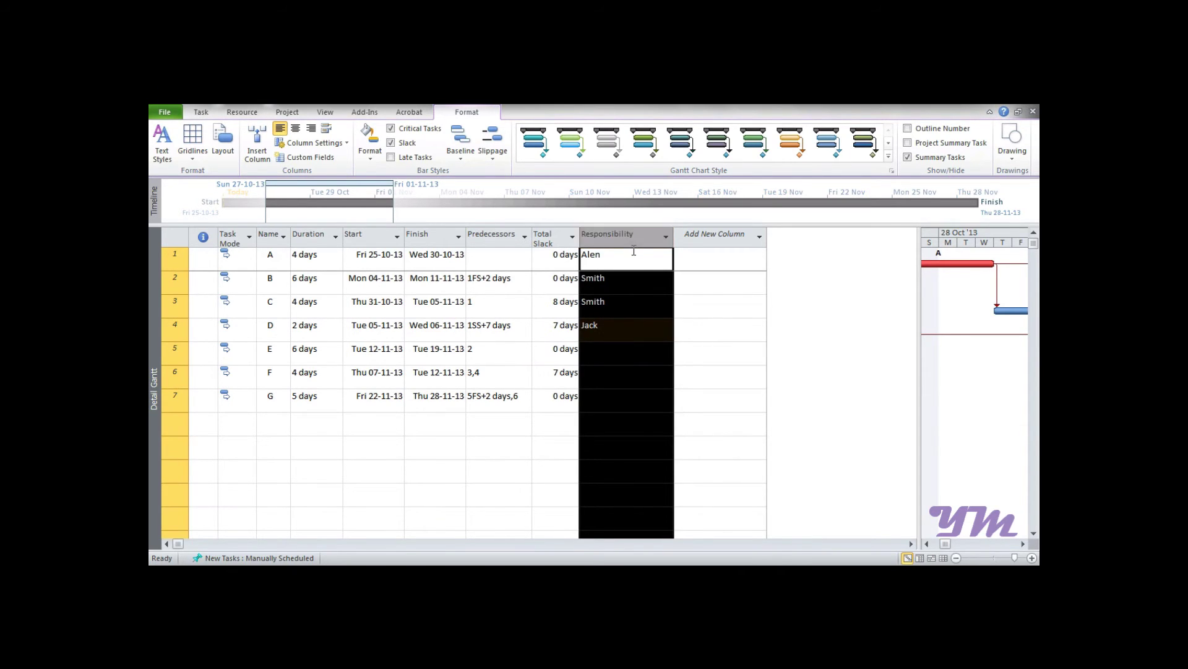
left_click(628, 260)
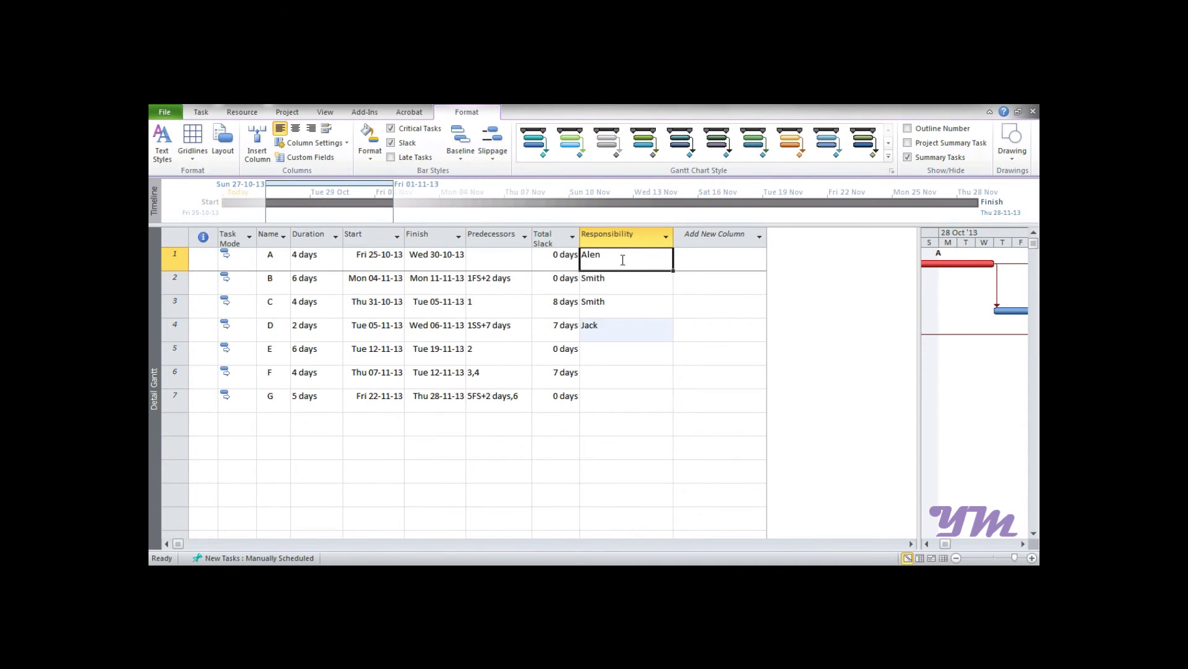
left_click_drag(622, 259, 626, 335)
key("Delete")
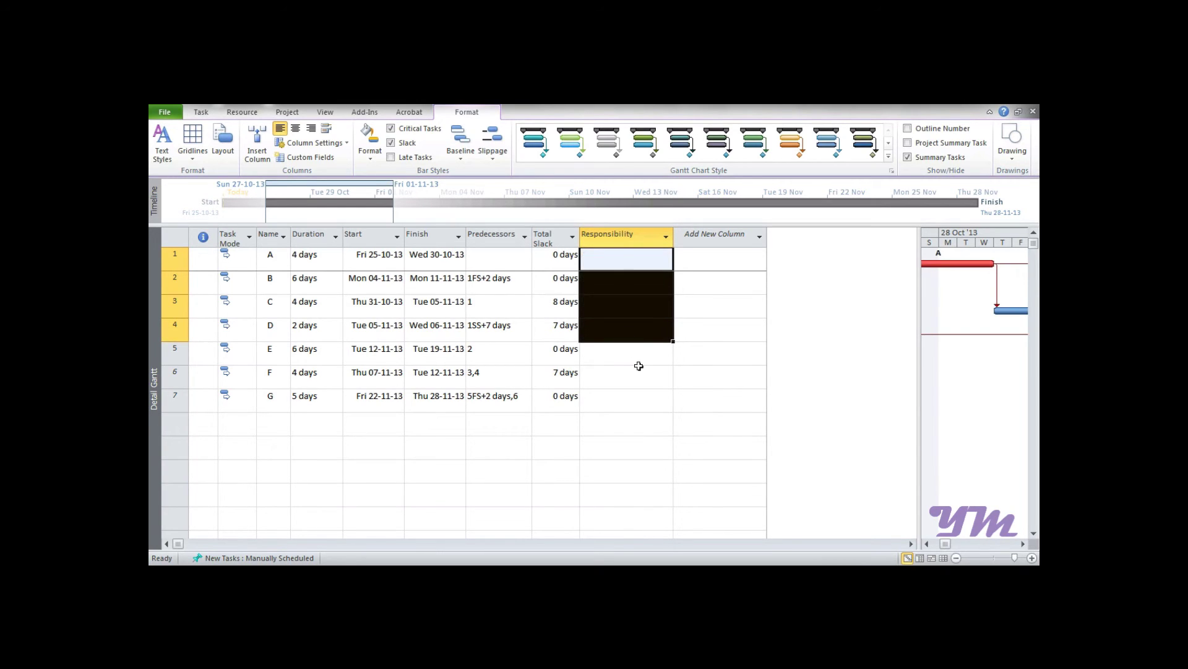
left_click(638, 369)
Switch the Responsibility custom field to Lookup and open its lookup table editor
left_click(631, 243)
right_click(630, 244)
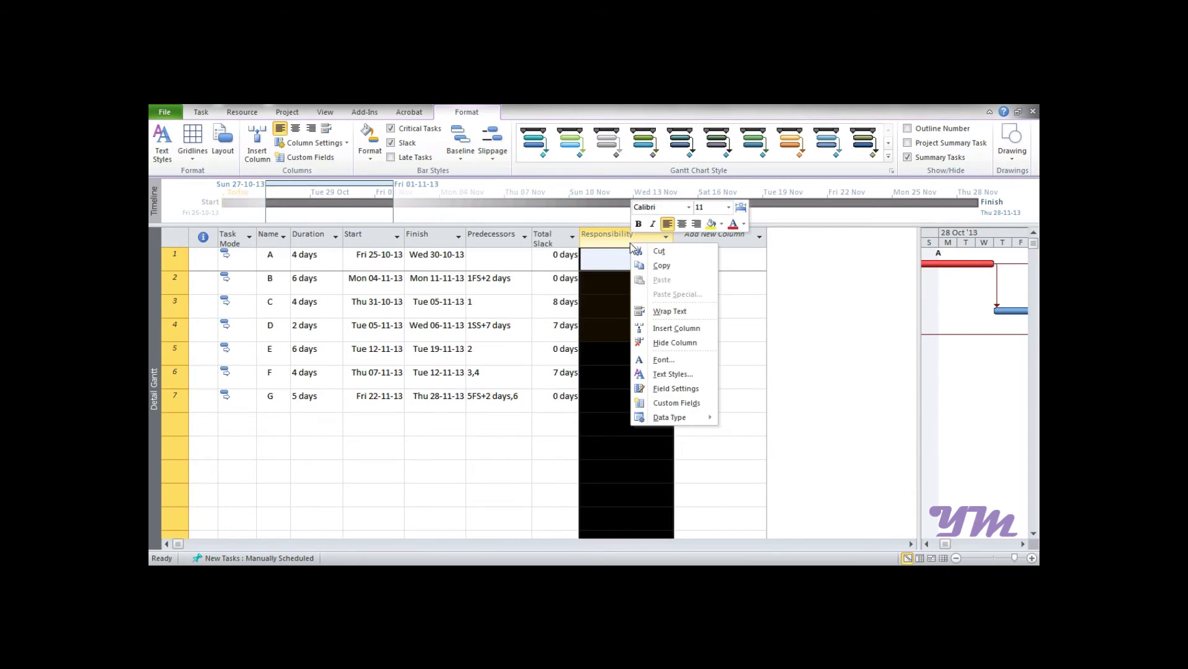
left_click(673, 404)
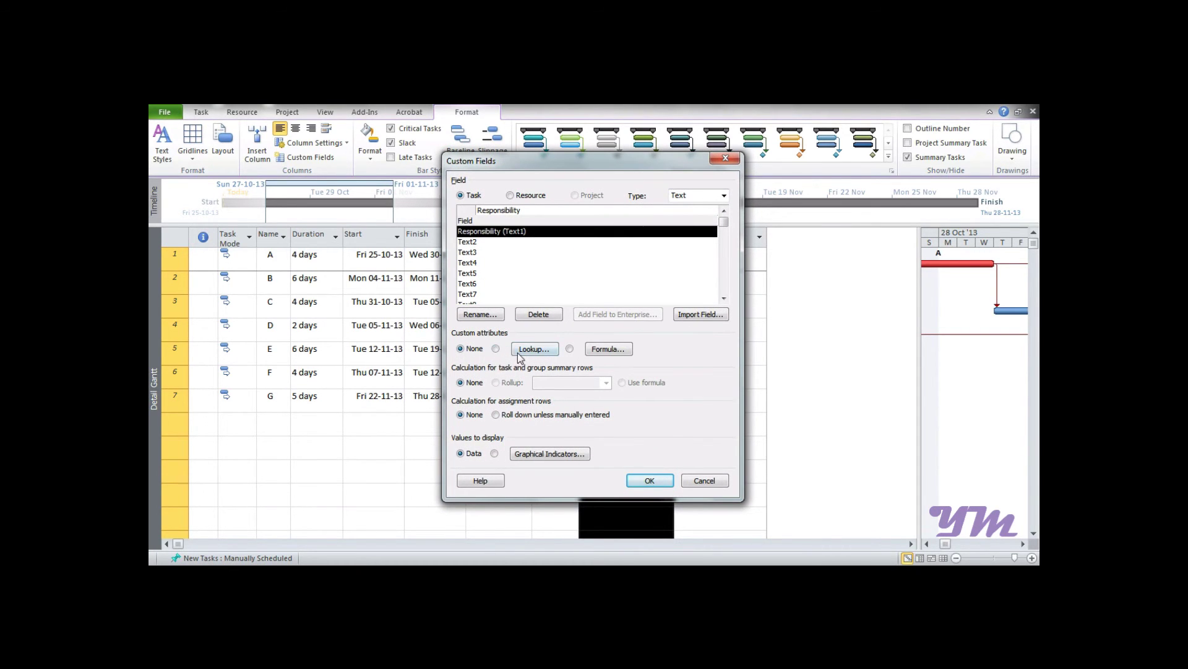
left_click(496, 348)
left_click(521, 352)
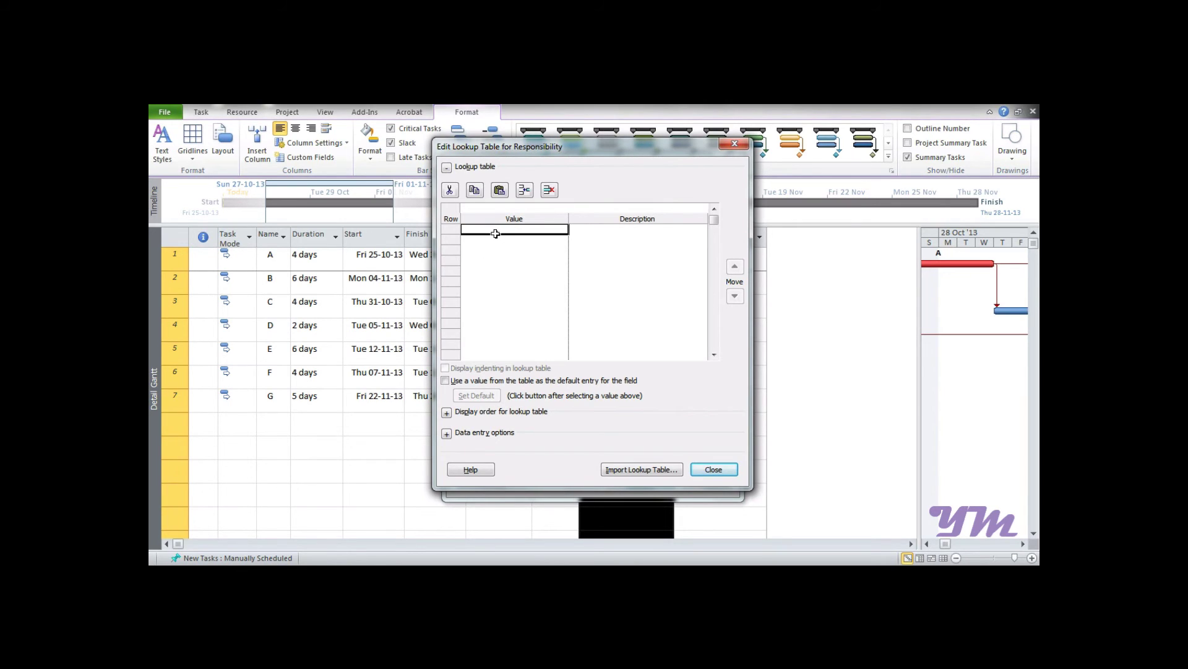
Enter Jack, Alen and Smith as lookup values, then close the lookup table editor
type("Jack")
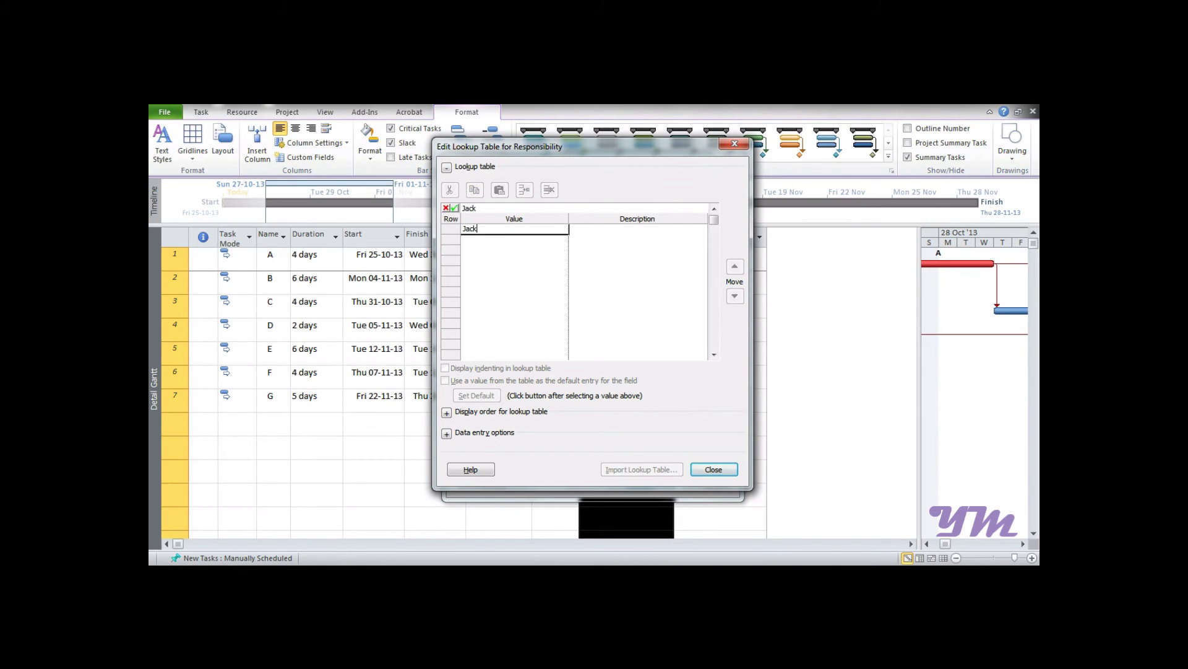
key("Return")
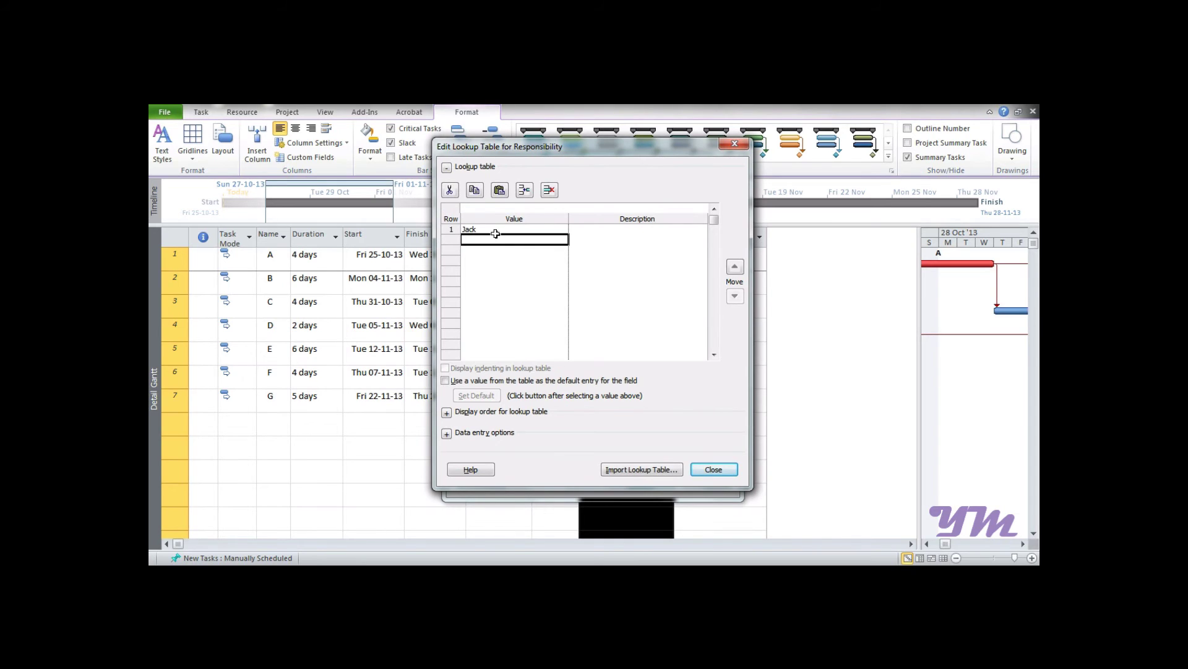
type("Alen")
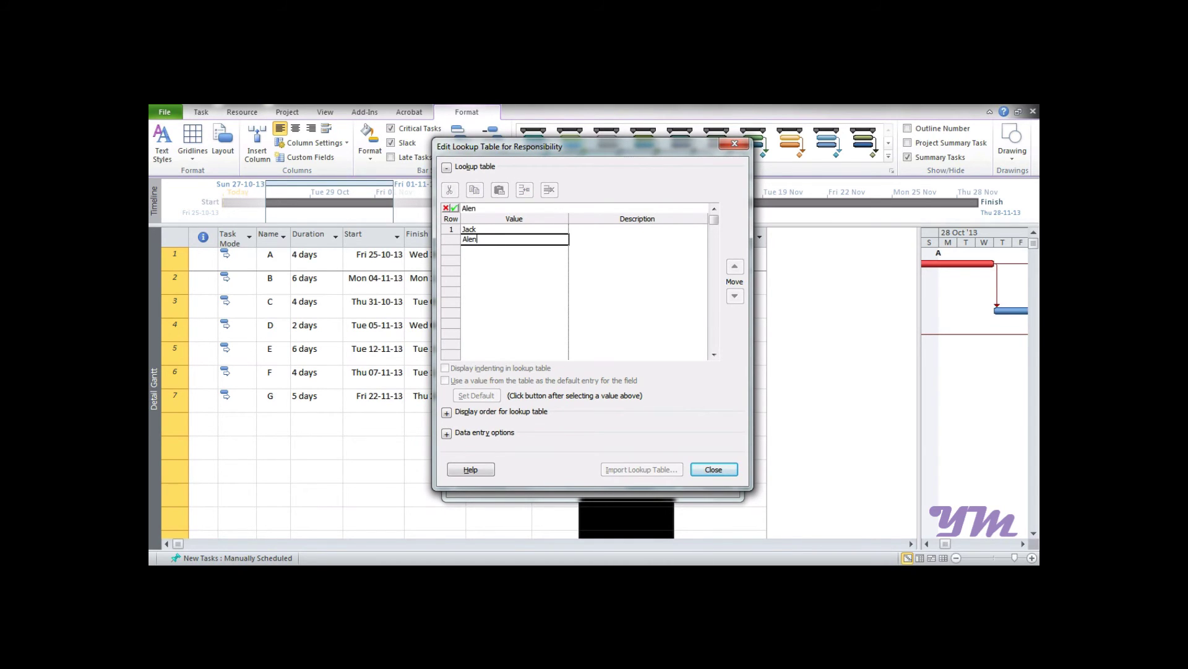
key("Return")
type("Smi")
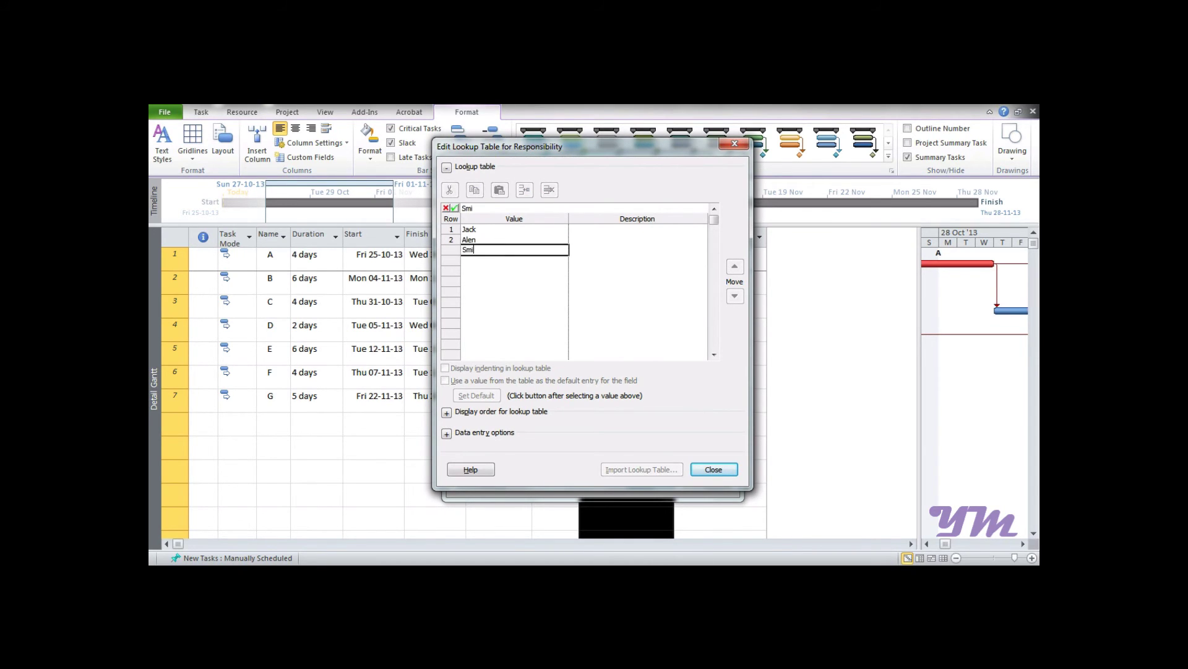
type("th")
key("Return")
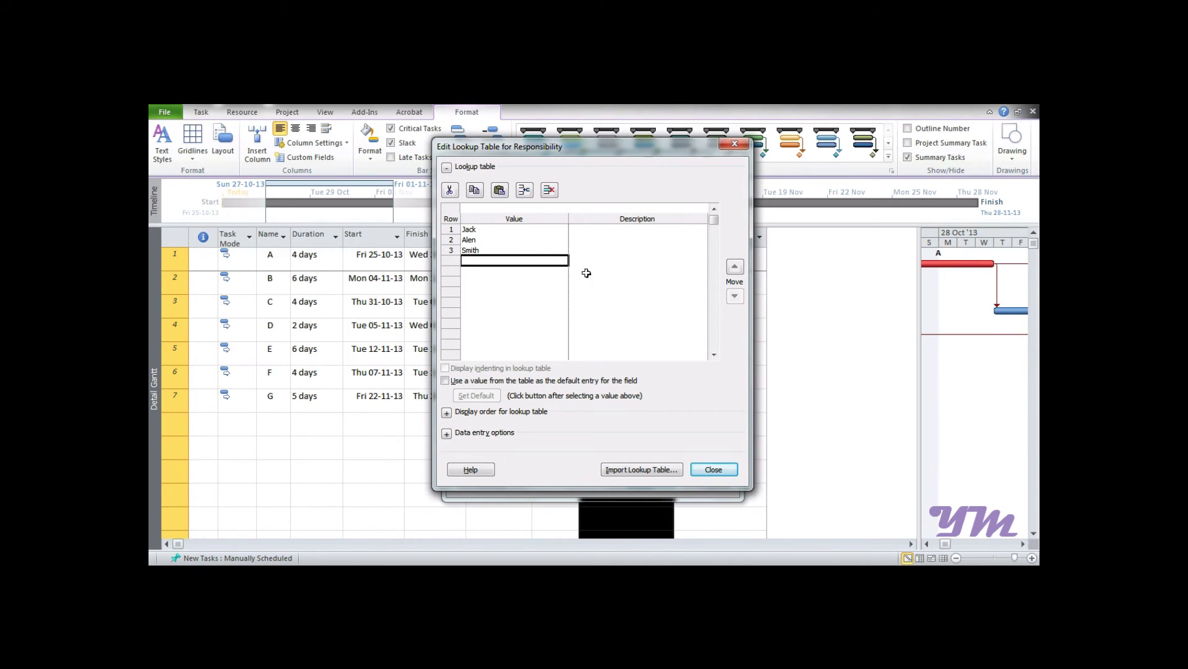
left_click(627, 231)
left_click(620, 255)
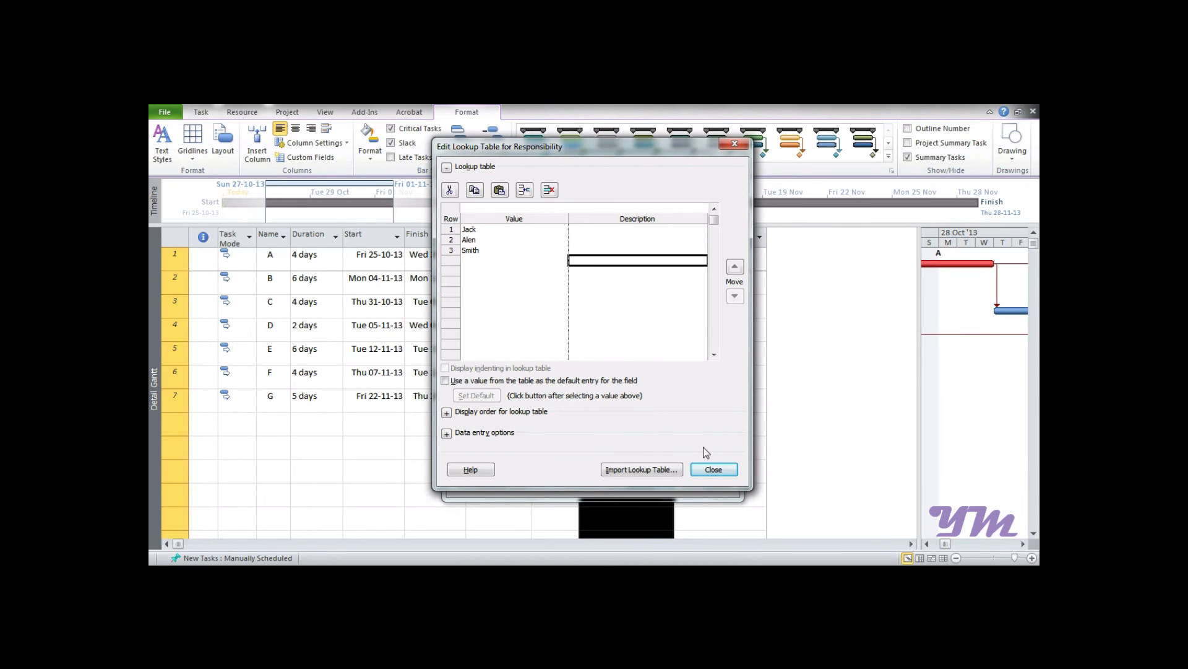
left_click(712, 470)
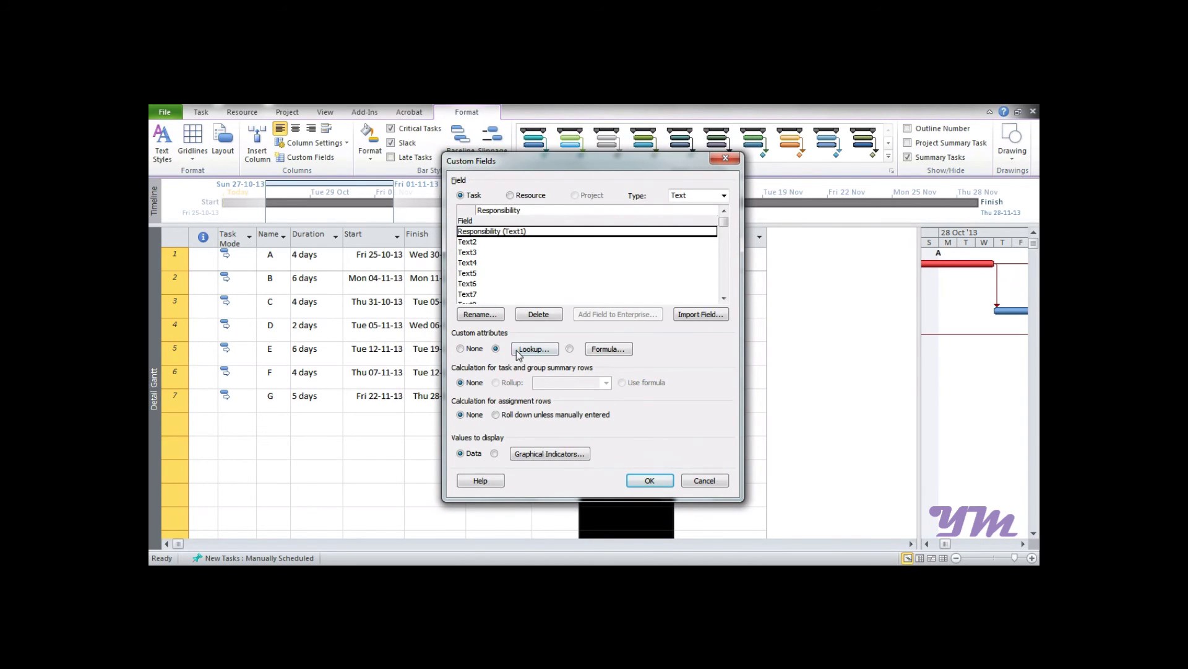
Apply the custom field settings and pick Alen, Smith, Smith for tasks A–C
left_click(650, 481)
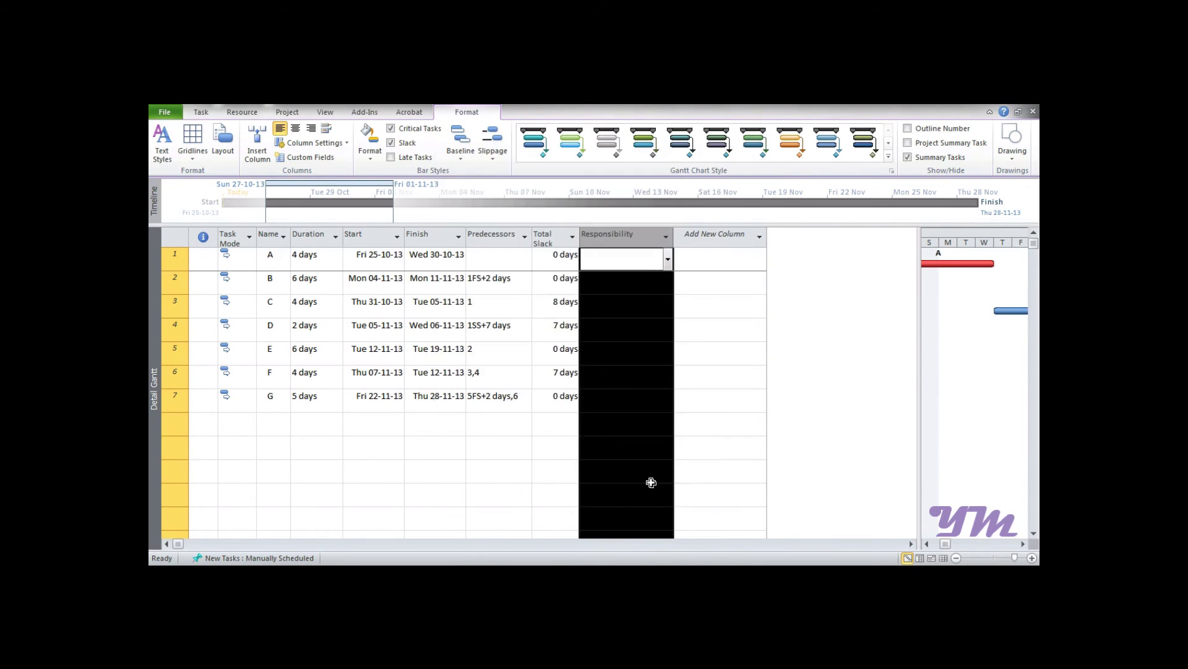
left_click(660, 401)
left_click(657, 263)
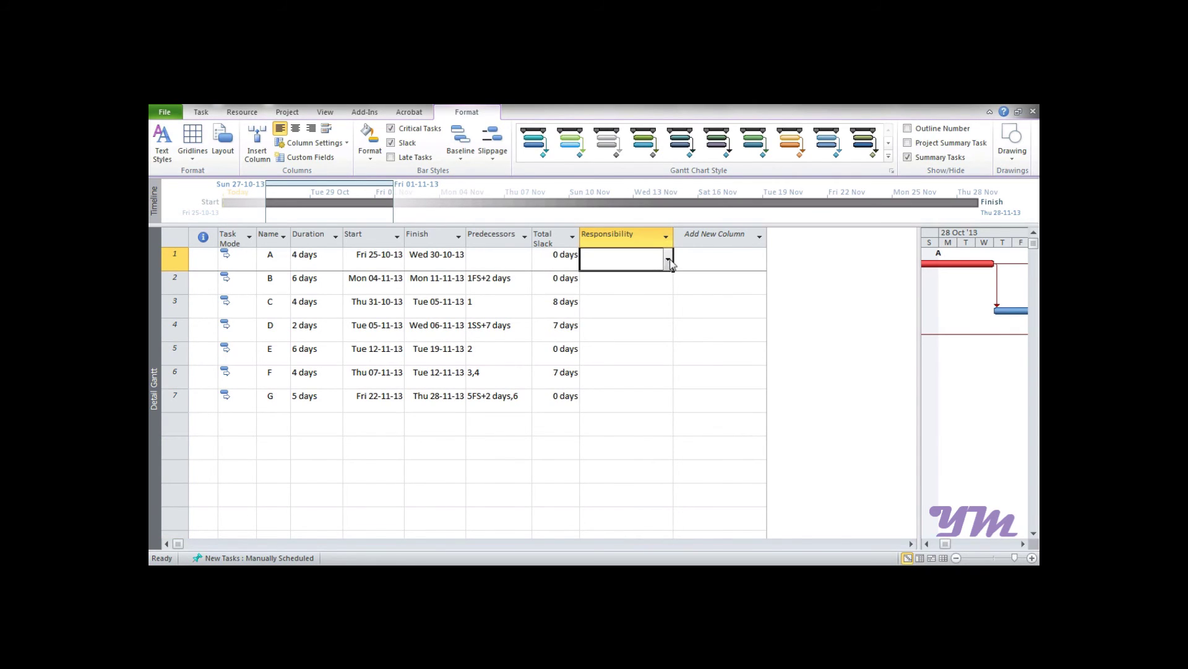
left_click(671, 260)
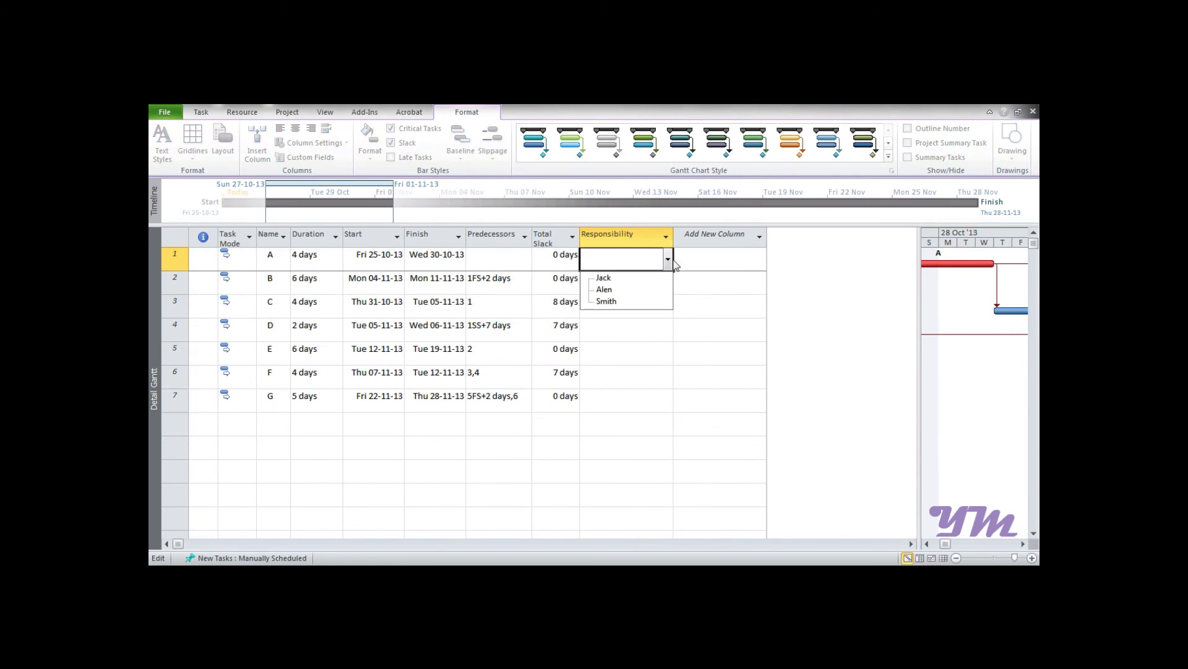
left_click(604, 289)
left_click(609, 287)
left_click(668, 283)
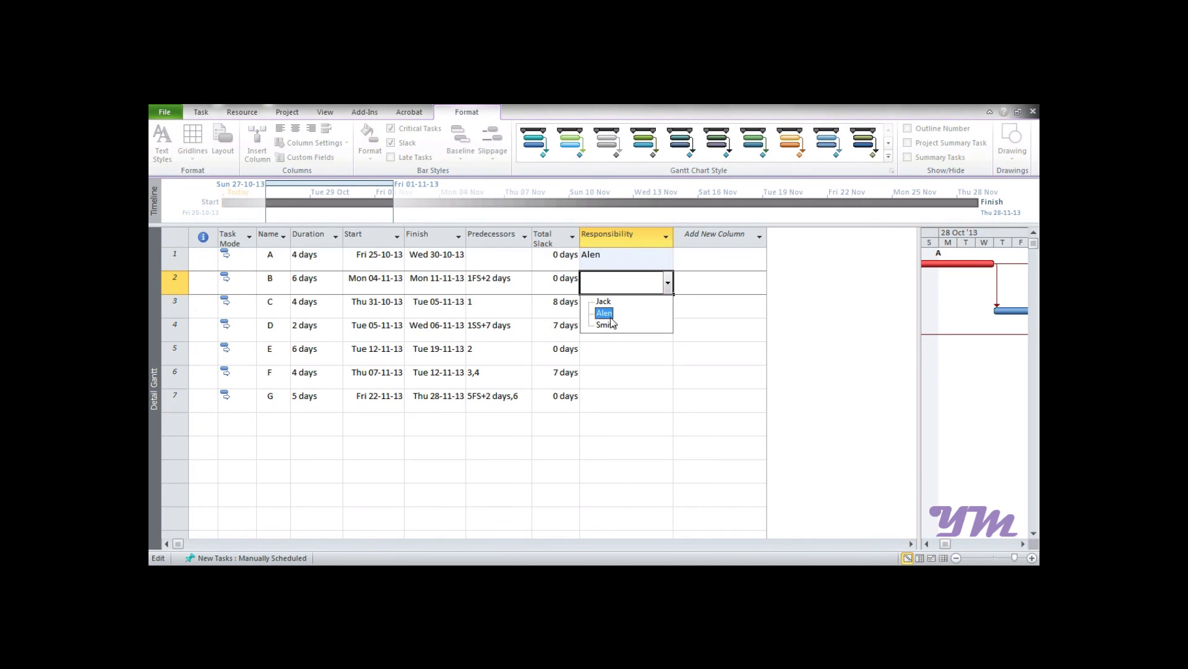
left_click(610, 323)
left_click(648, 307)
left_click(668, 307)
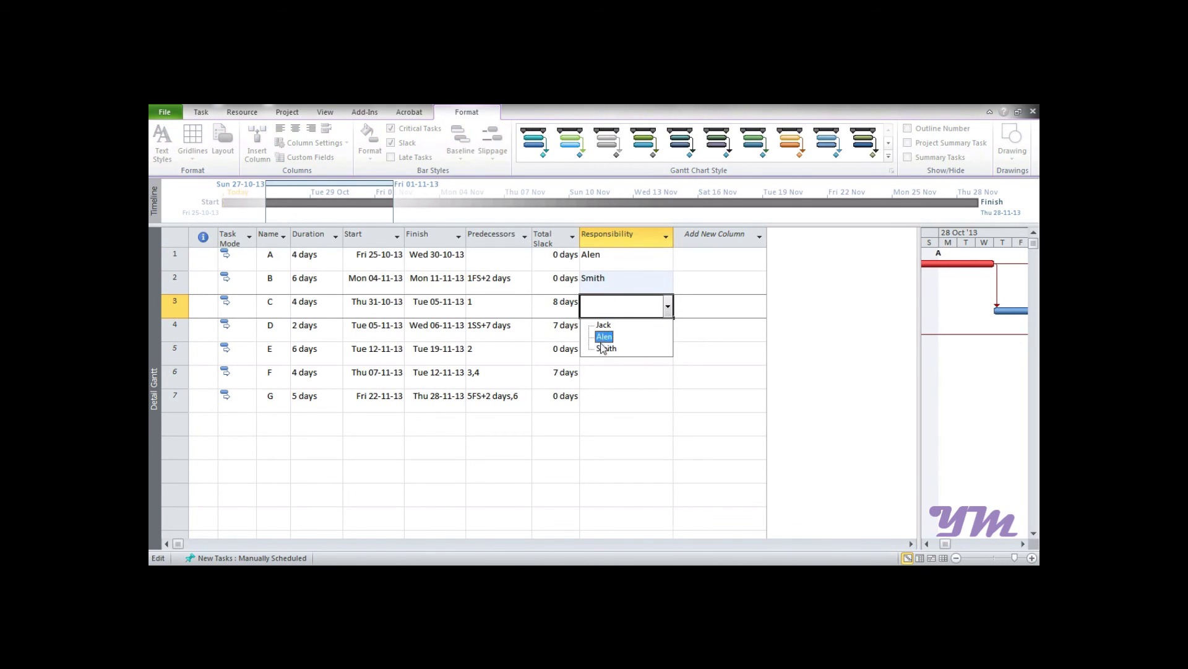
left_click(604, 348)
Pick Jack, Alen, Alen and Smith from the drop-down for tasks D–G
left_click(618, 332)
left_click(667, 332)
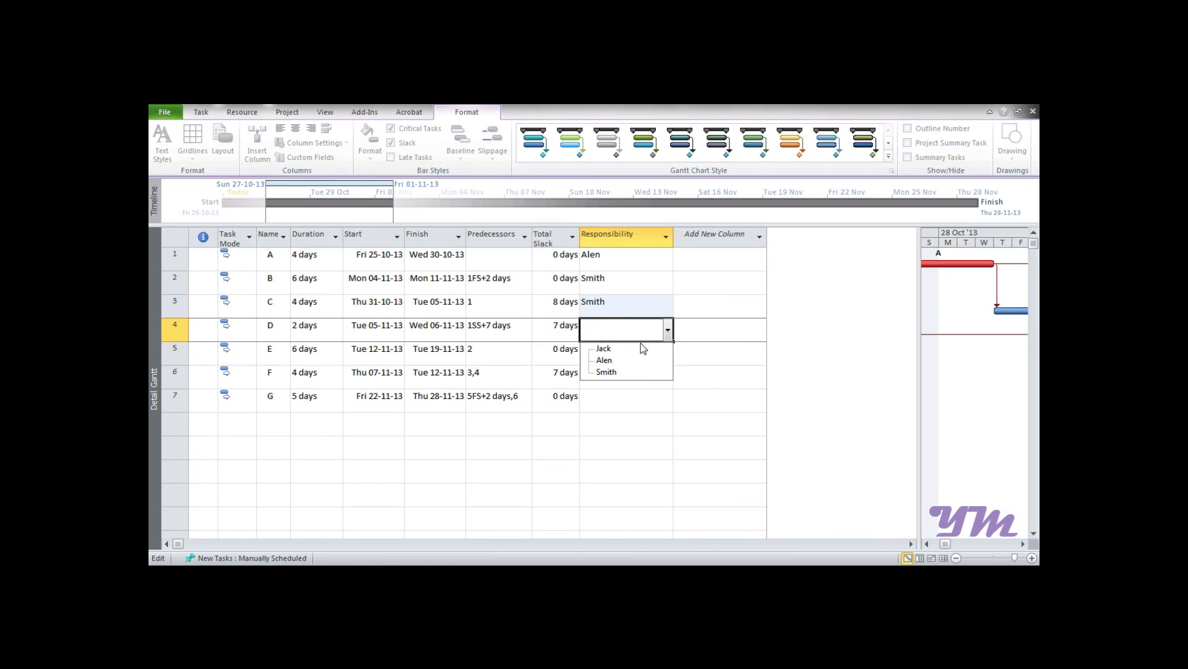
left_click(604, 348)
left_click(644, 354)
left_click(668, 354)
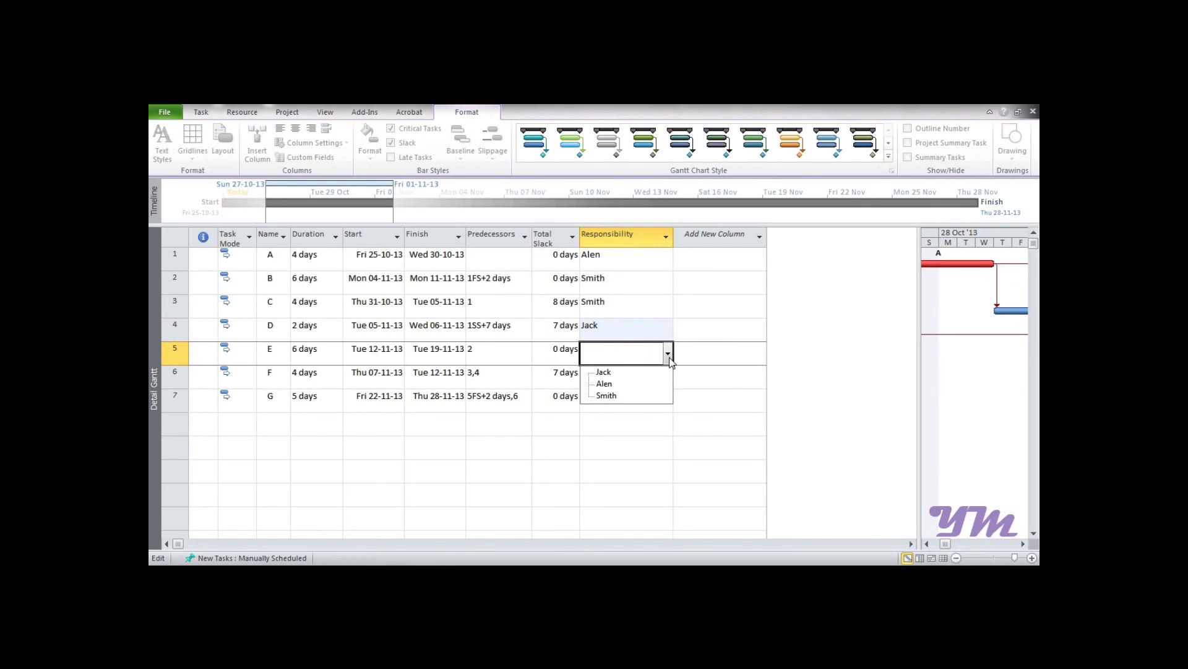
left_click(604, 384)
left_click(622, 375)
left_click(668, 378)
left_click(611, 405)
left_click(616, 406)
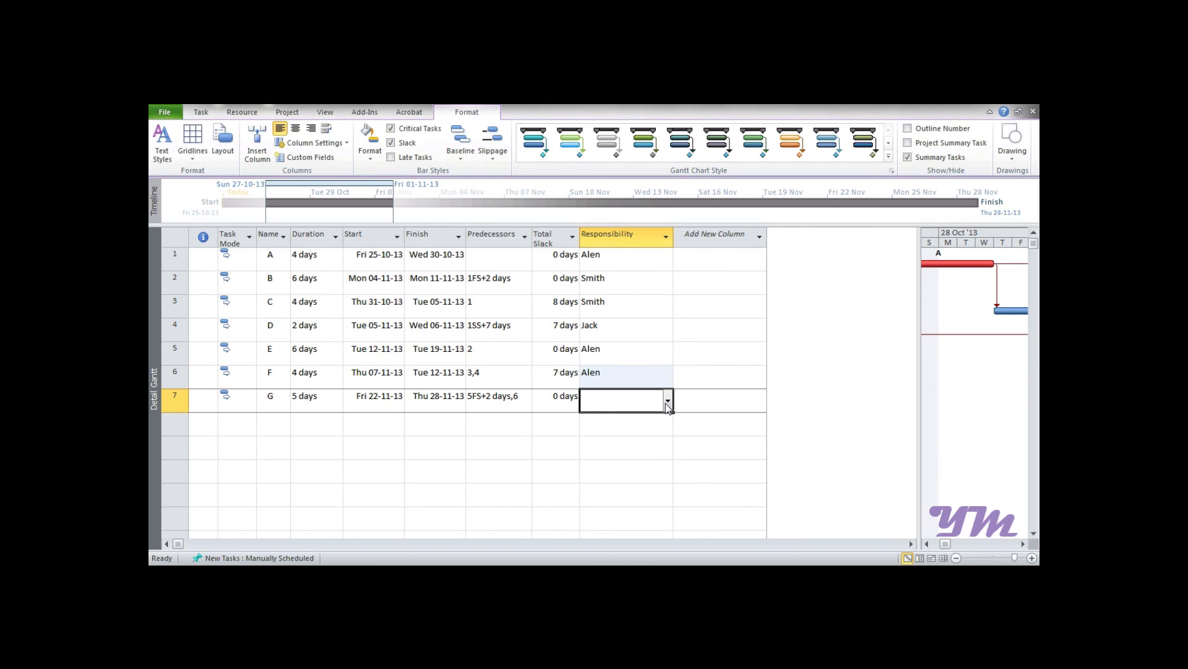
left_click(666, 402)
left_click(612, 440)
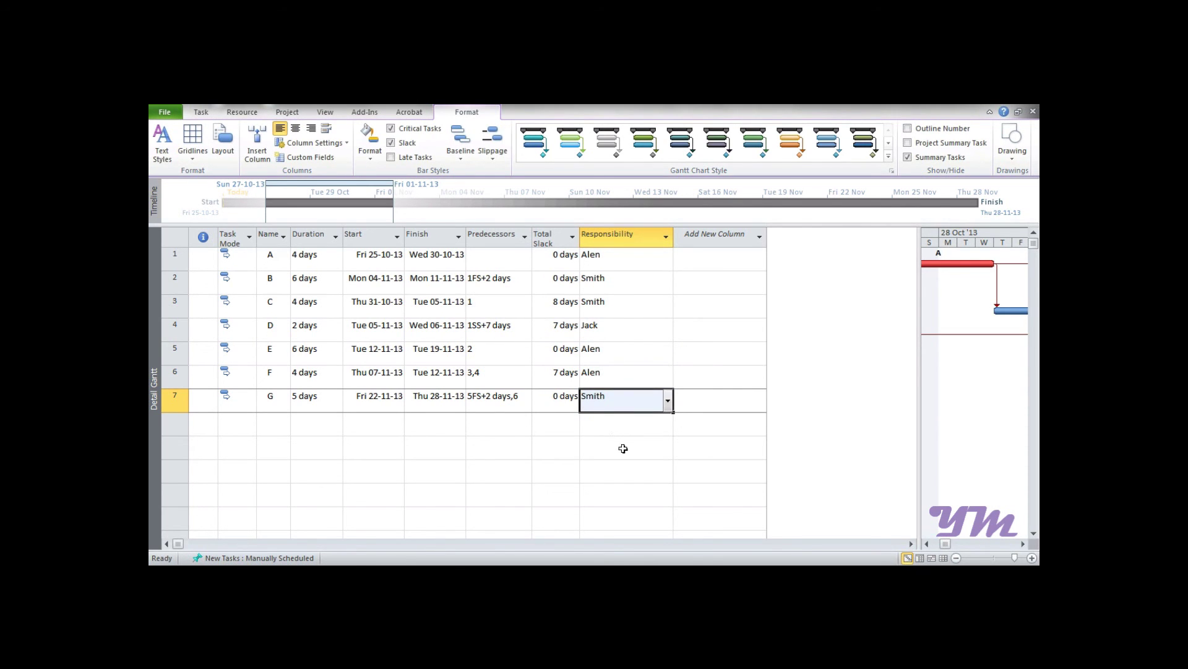
left_click(617, 423)
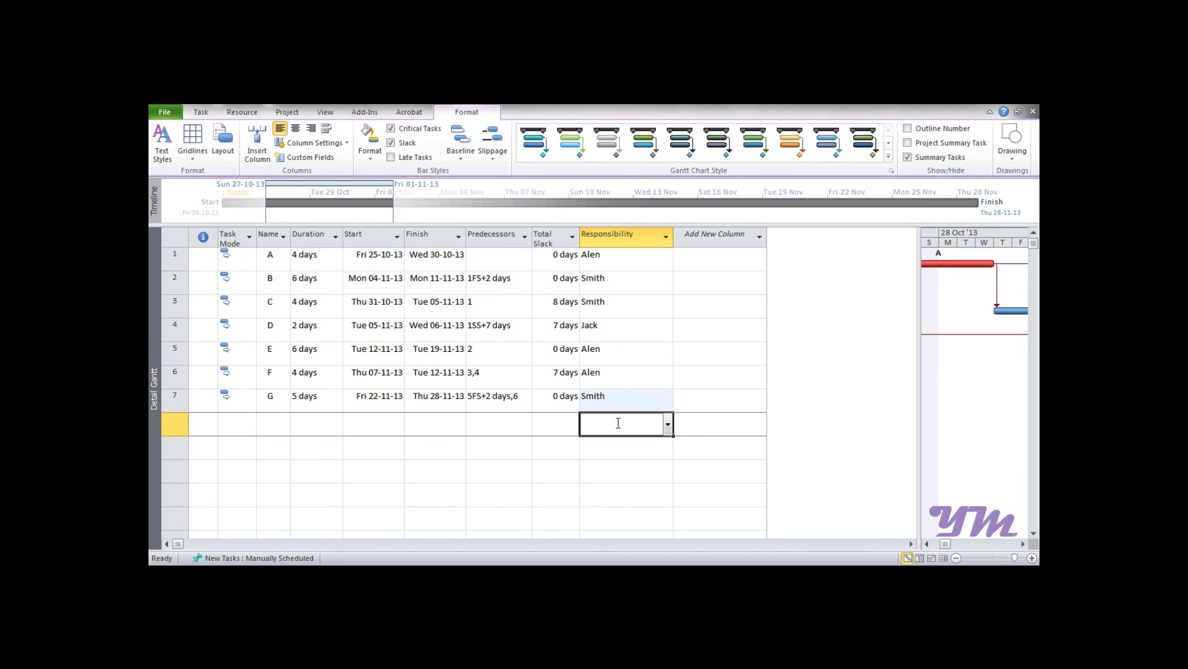